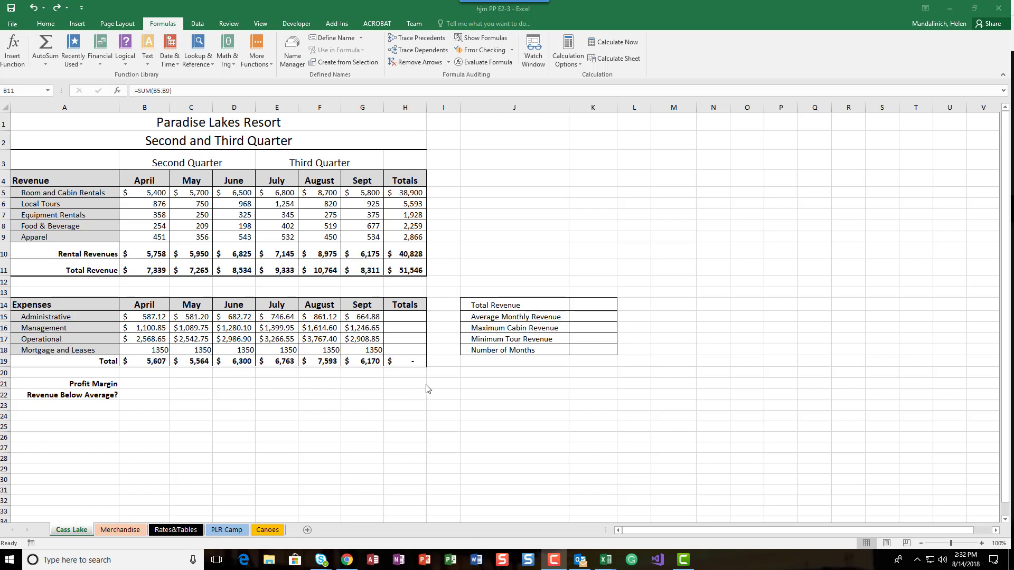
- Enter the profit margin expression =Total Revenue-Total Expenses / Total Revenue in empty cell J6
left_click(147, 382)
left_click(148, 381)
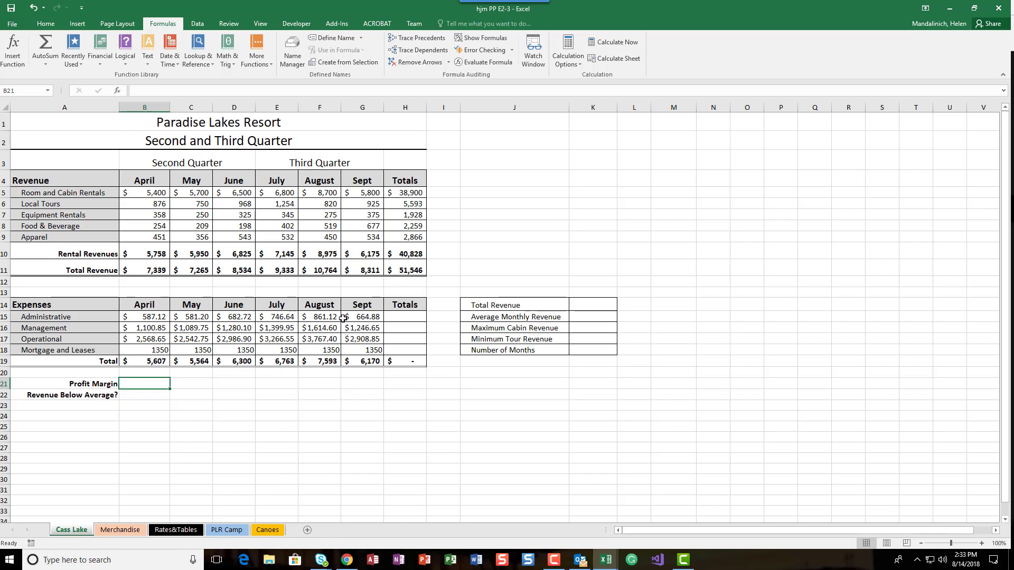
left_click(520, 205)
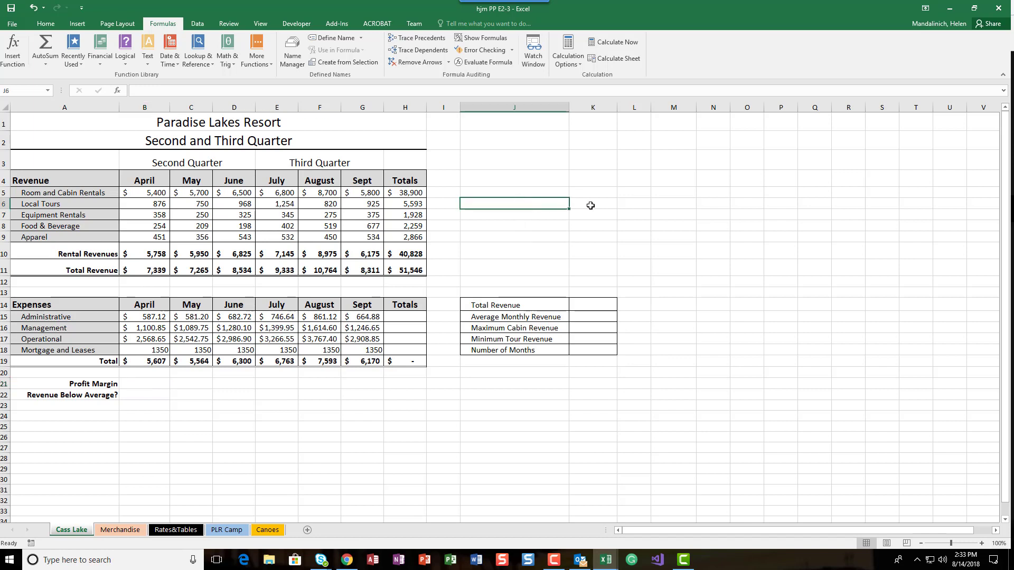
type("=To")
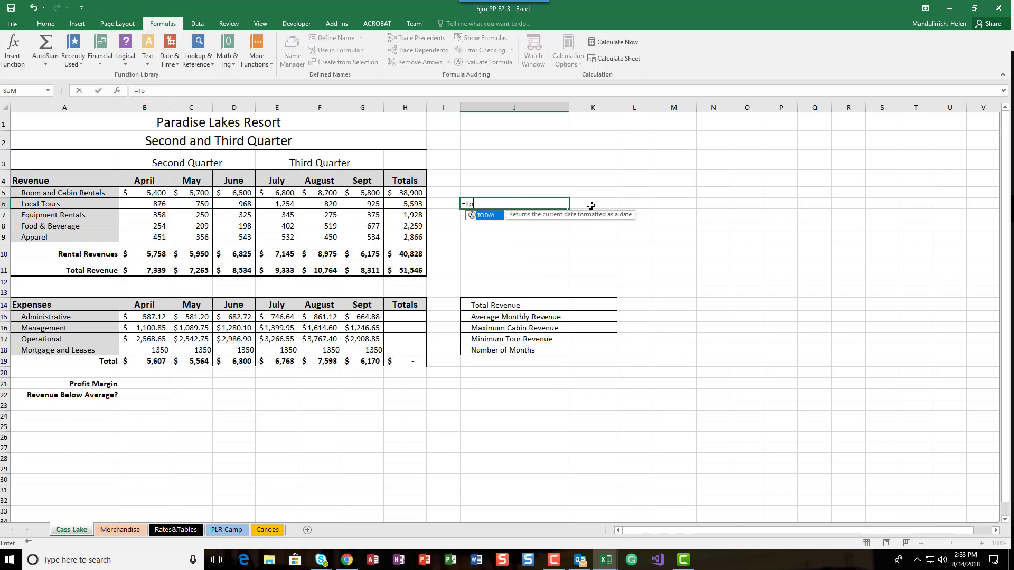
type("tal Revenue")
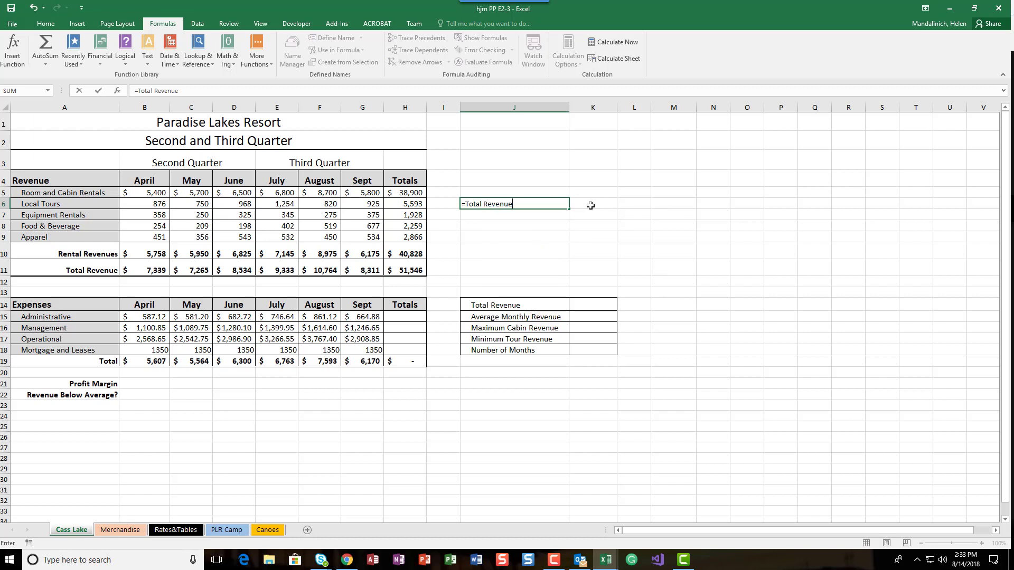
type("-Total Expenses")
type("/ Total")
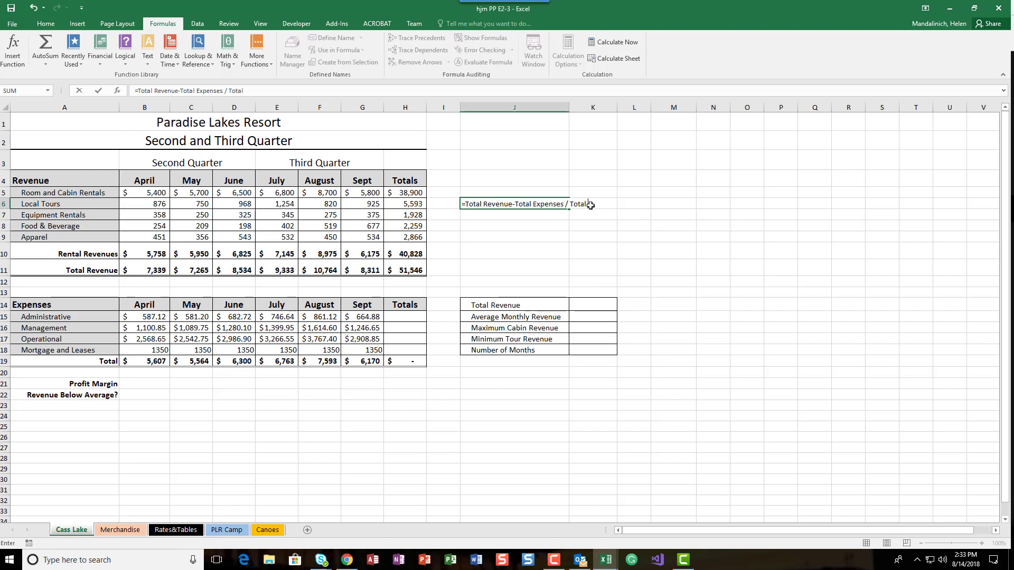
type(" Revenue")
key("ctrl+Return")
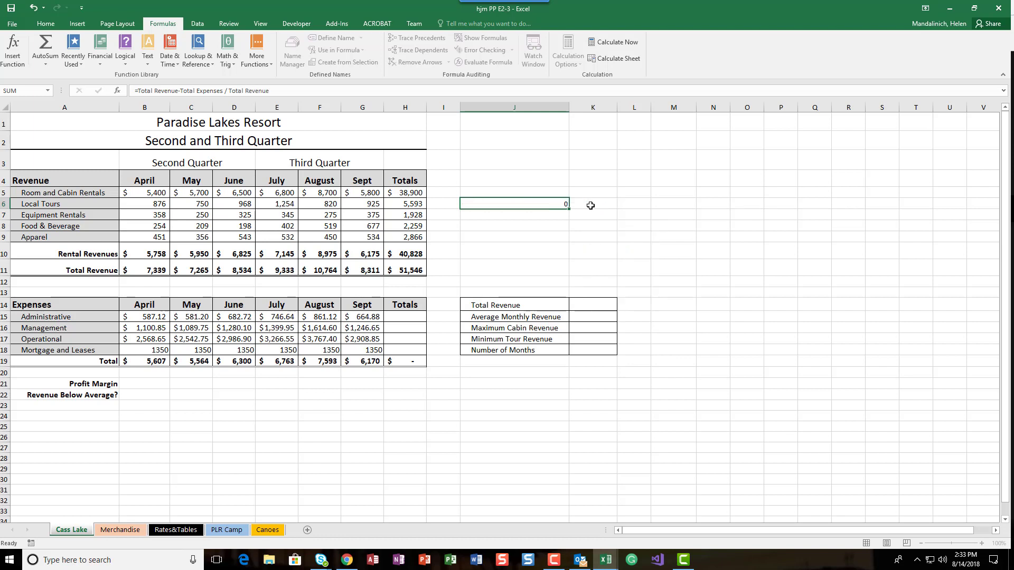
key("Return")
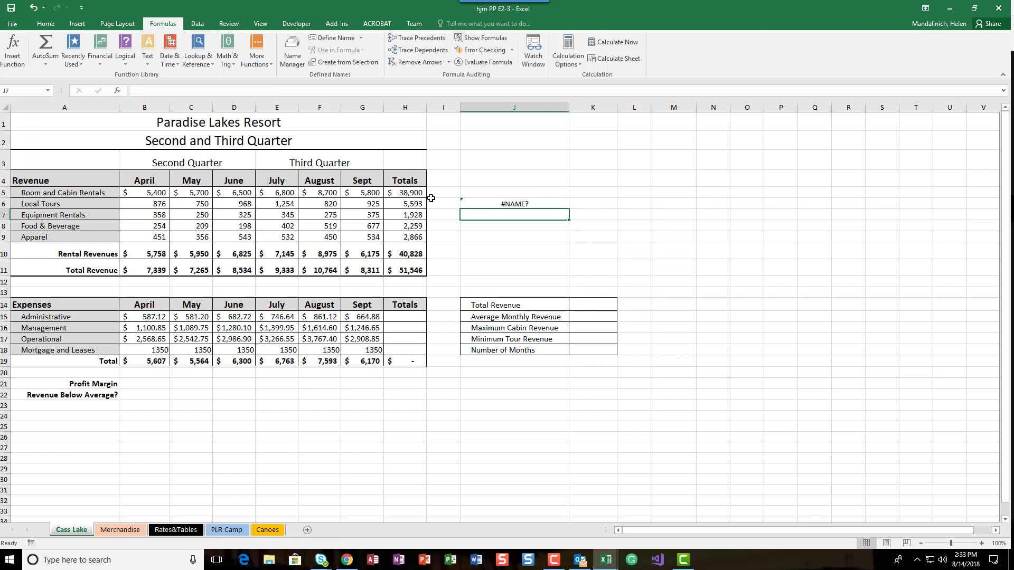
- Remove the leading equals sign from the expression in J6 so it is stored as plain text
double_click(474, 205)
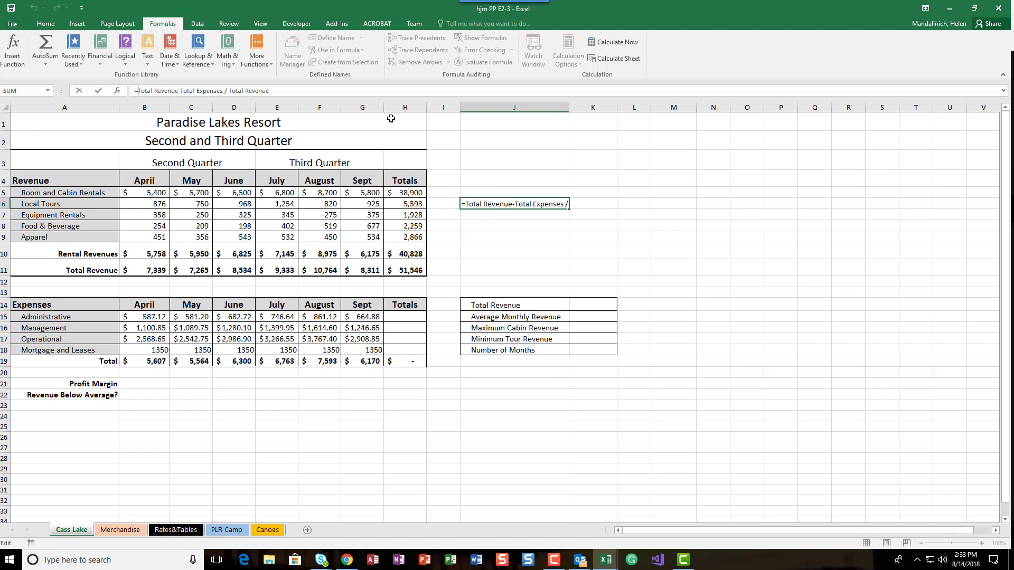
key("Home")
key("Delete")
key("Return")
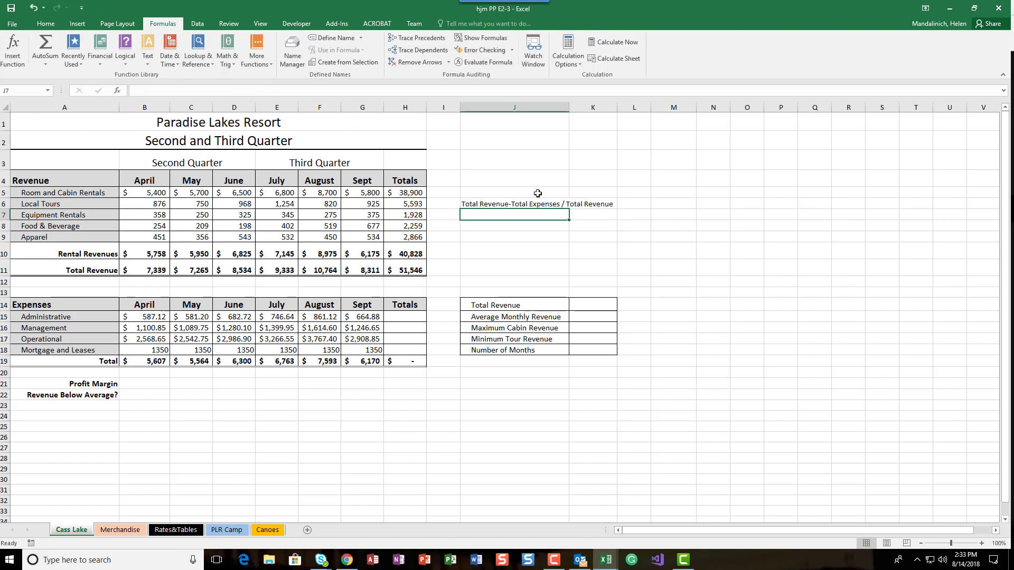
- Enclose Total Revenue-Total Expenses in parentheses in the J6 note
left_click(507, 205)
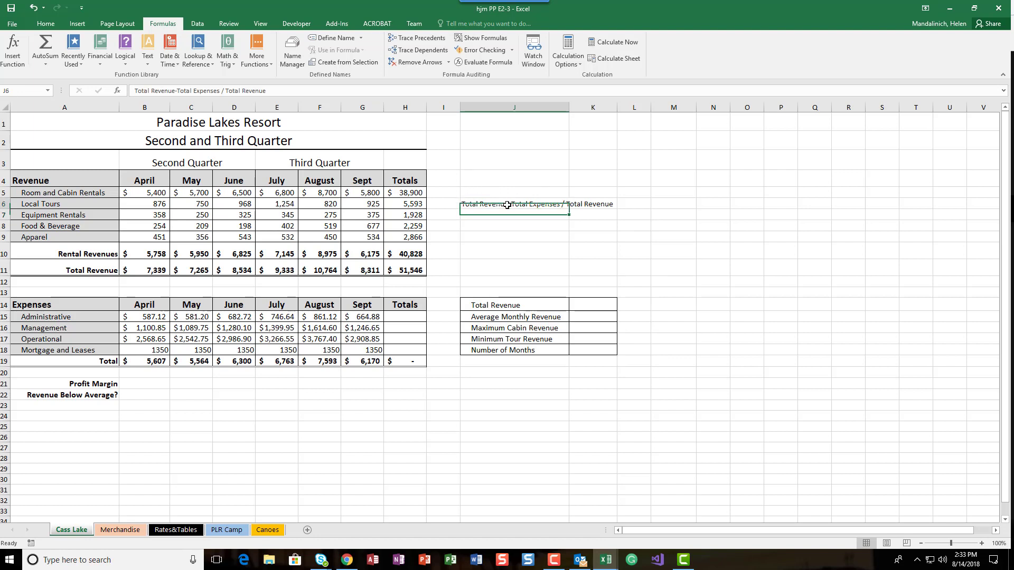
left_click(137, 90)
type("(")
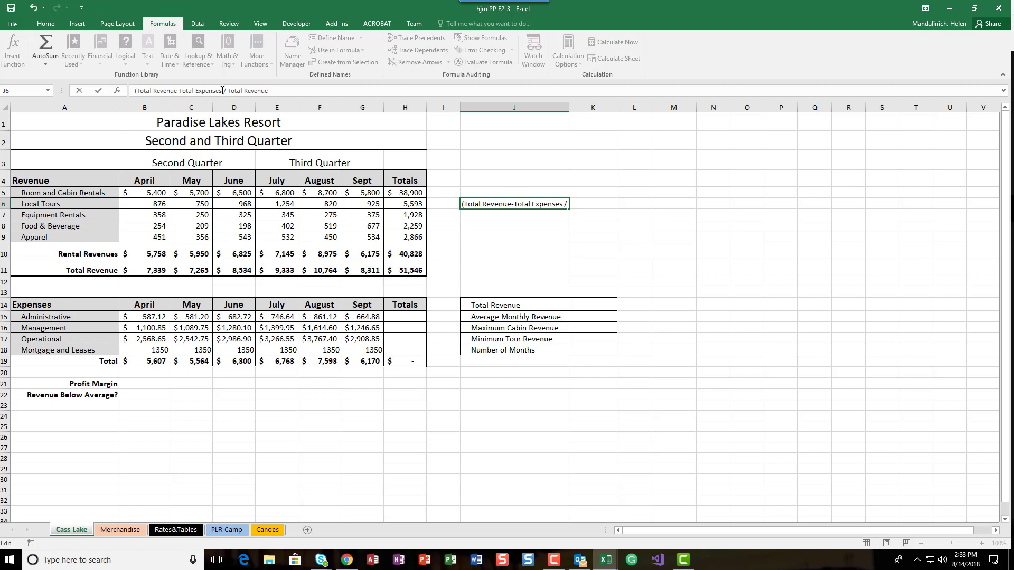
type(")")
key("Return")
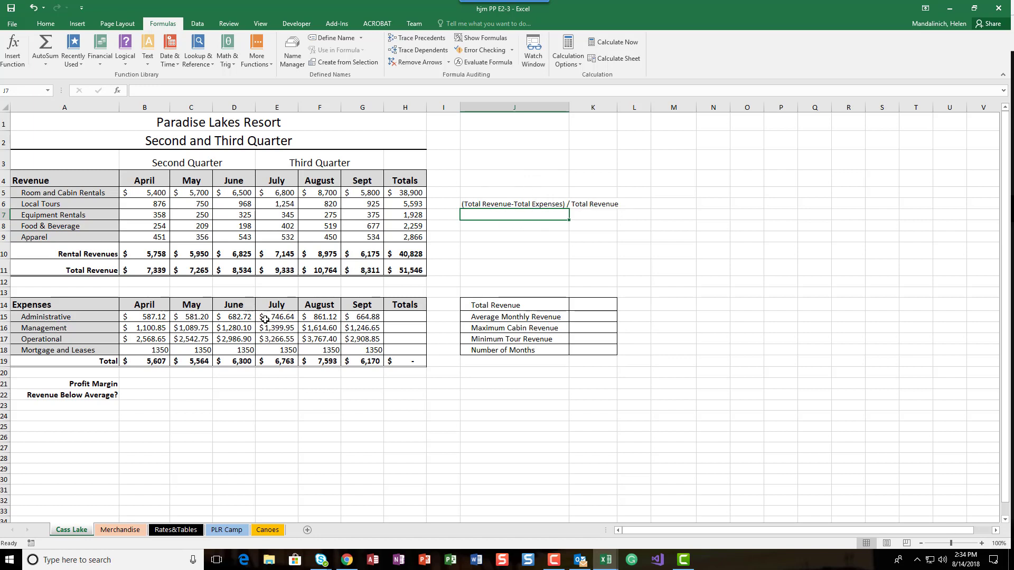
- Enter the April profit margin formula =(B11-B19)/B11 in cell B21
left_click(155, 388)
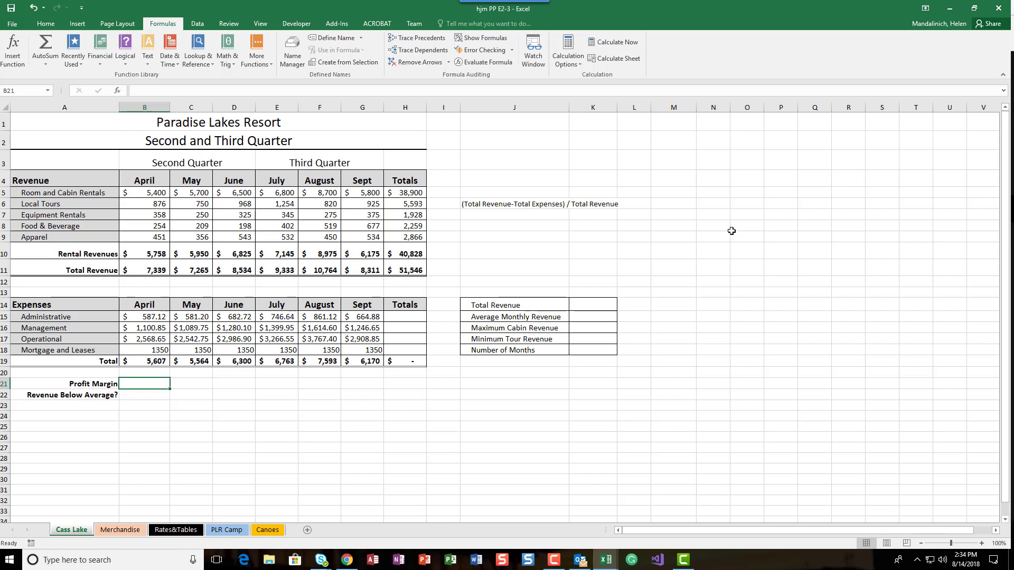
type("=")
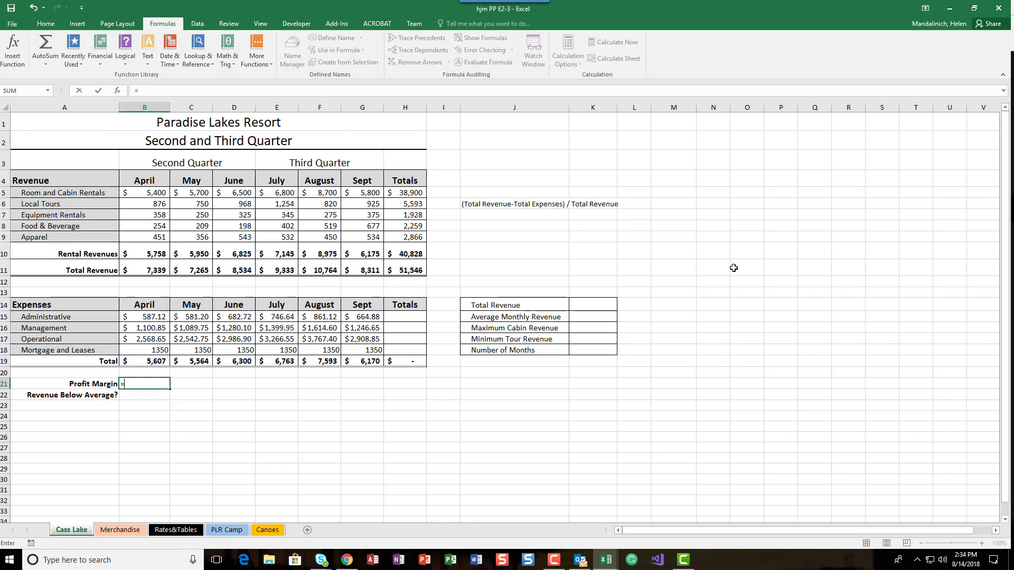
type("(")
left_click(152, 270)
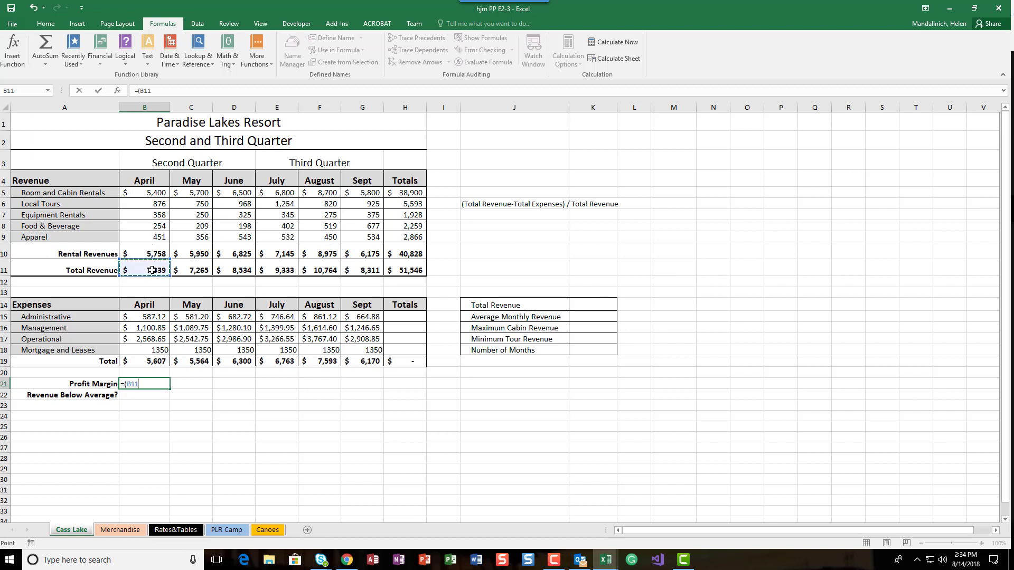
type("-")
left_click(143, 361)
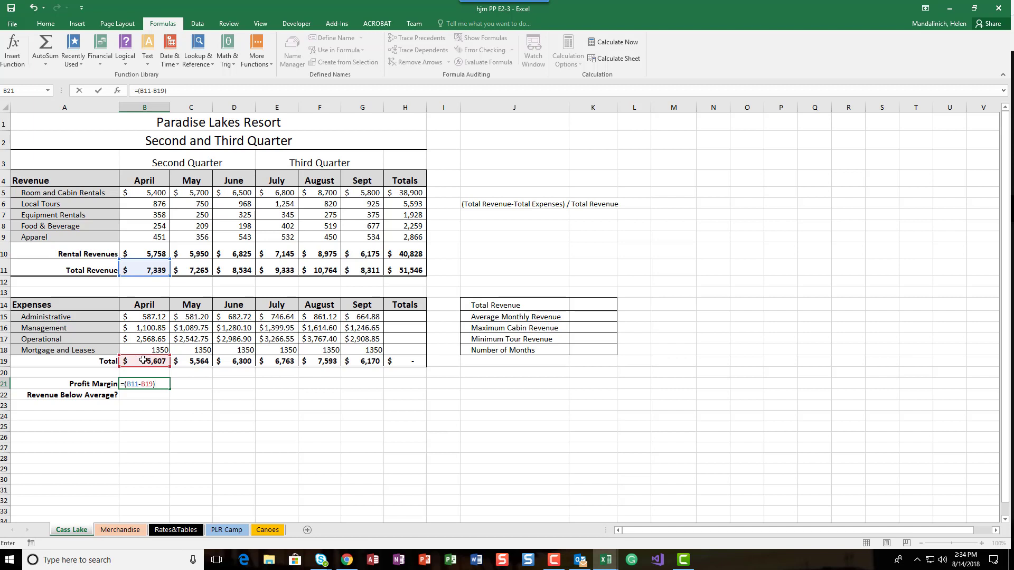
type("/")
left_click(137, 273)
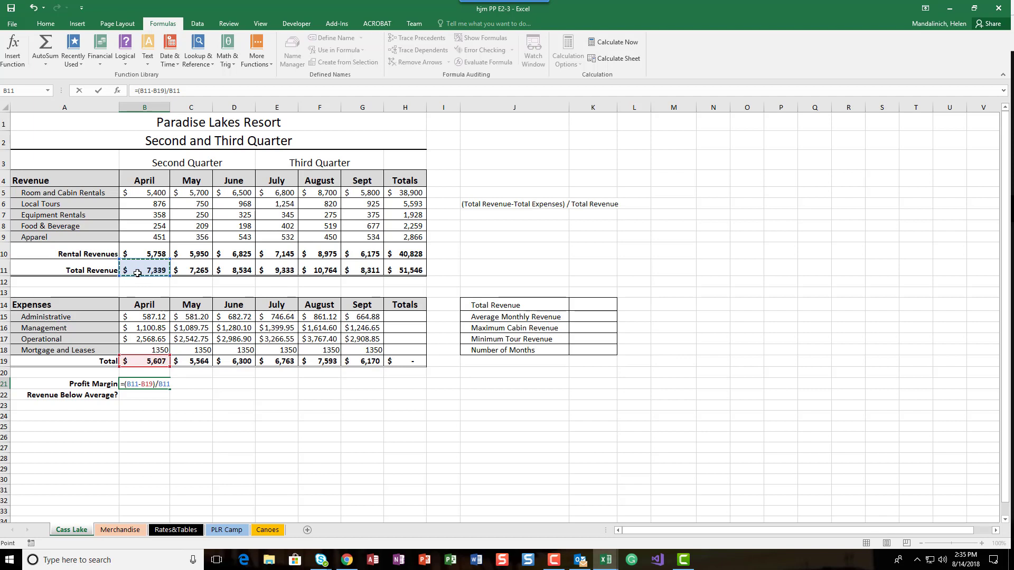
key("Return")
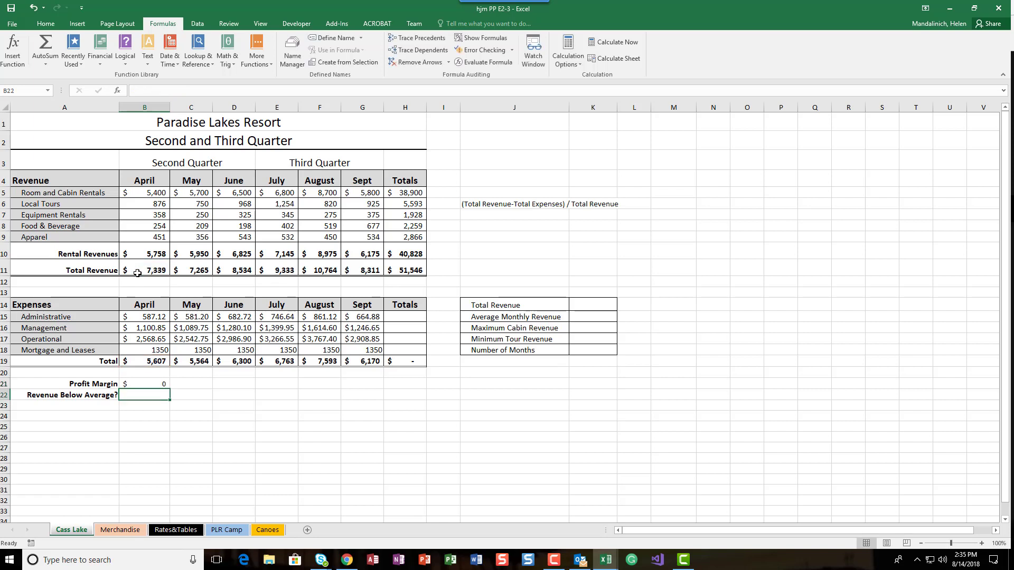
- Format the April profit margin in B21 as a percentage and copy its formula across through September in G21
left_click(137, 386)
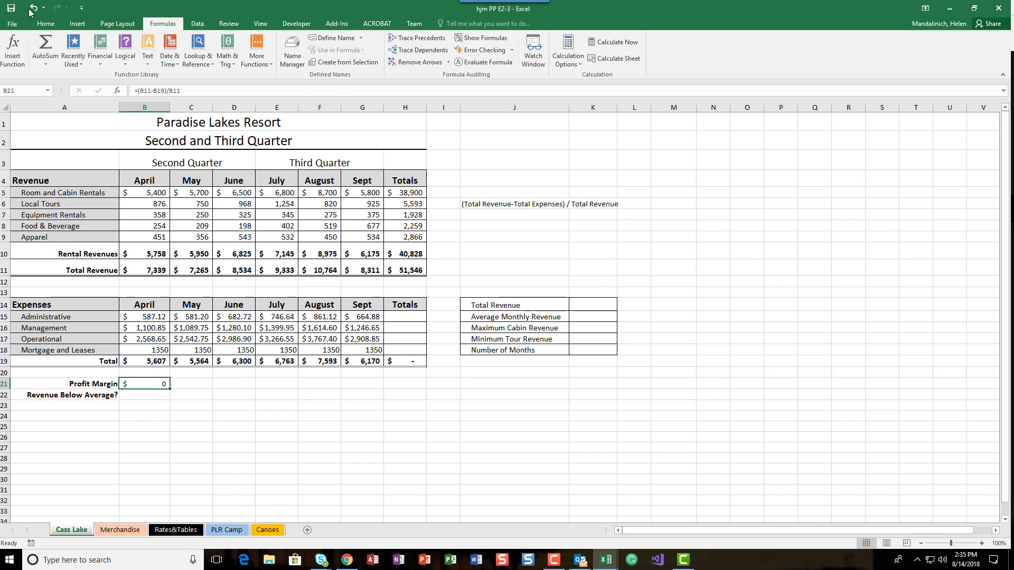
left_click(46, 23)
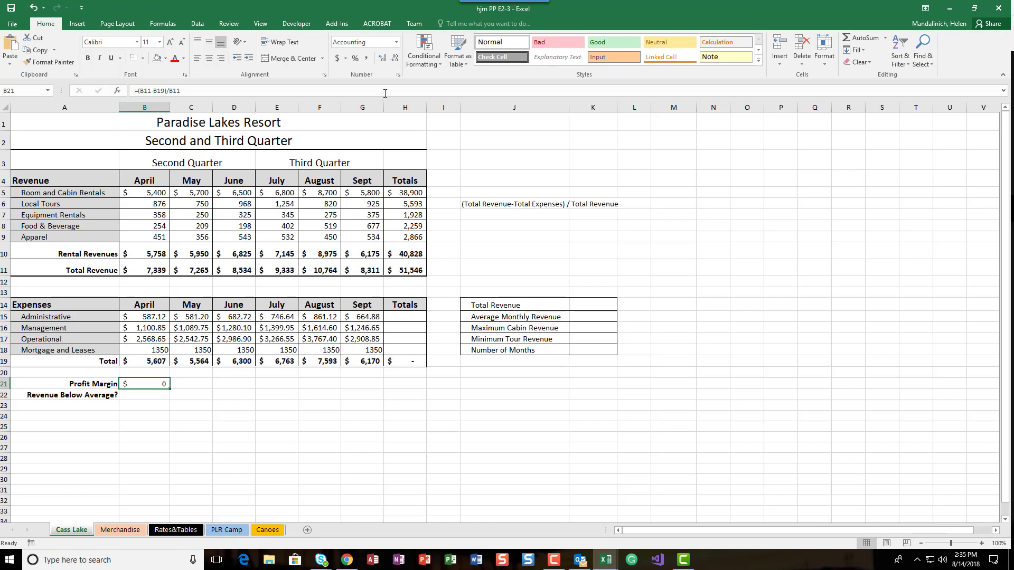
left_click(355, 62)
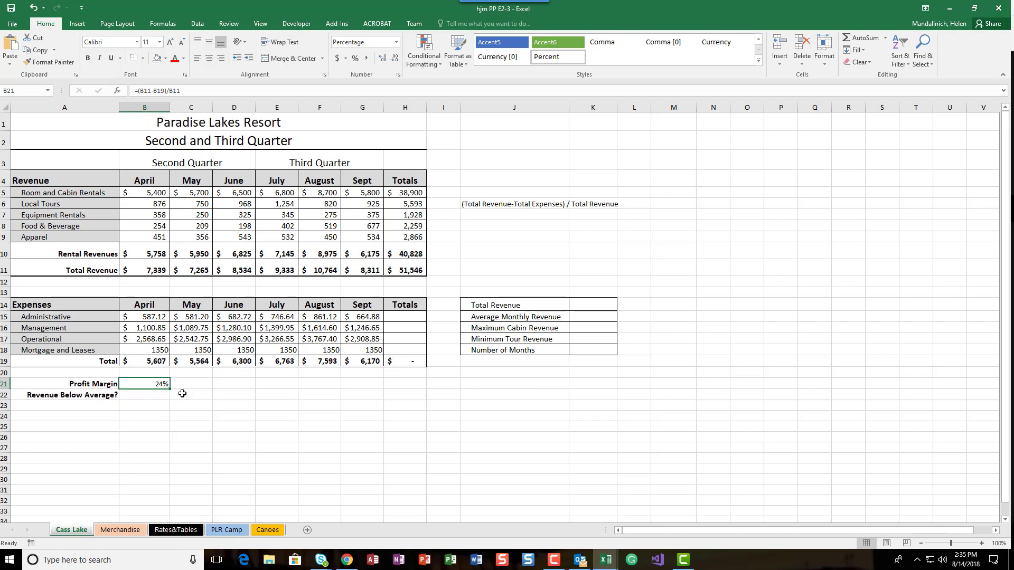
left_click_drag(171, 390, 373, 389)
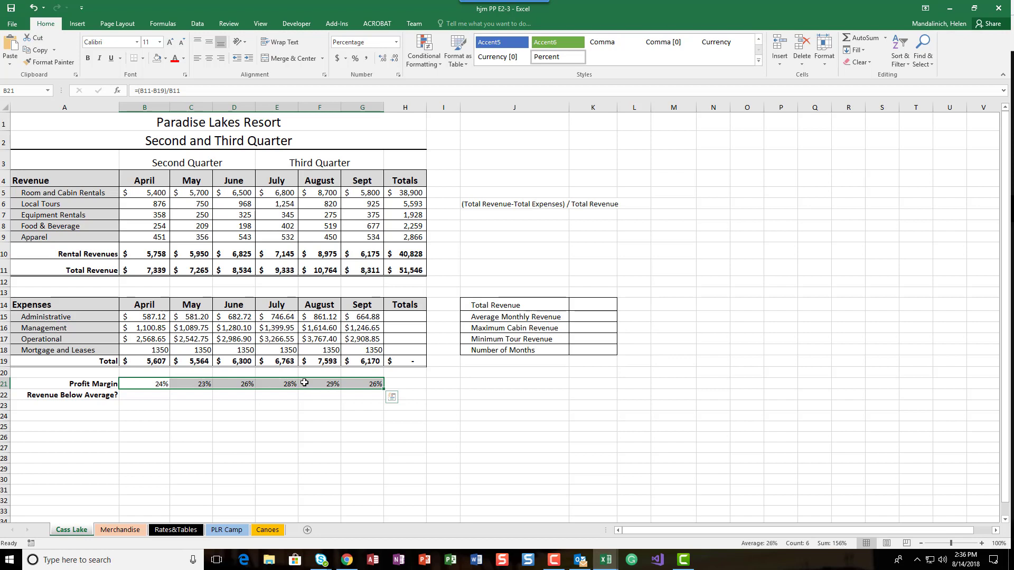
- Delete the profit margin formula note from cell J6
left_click(468, 205)
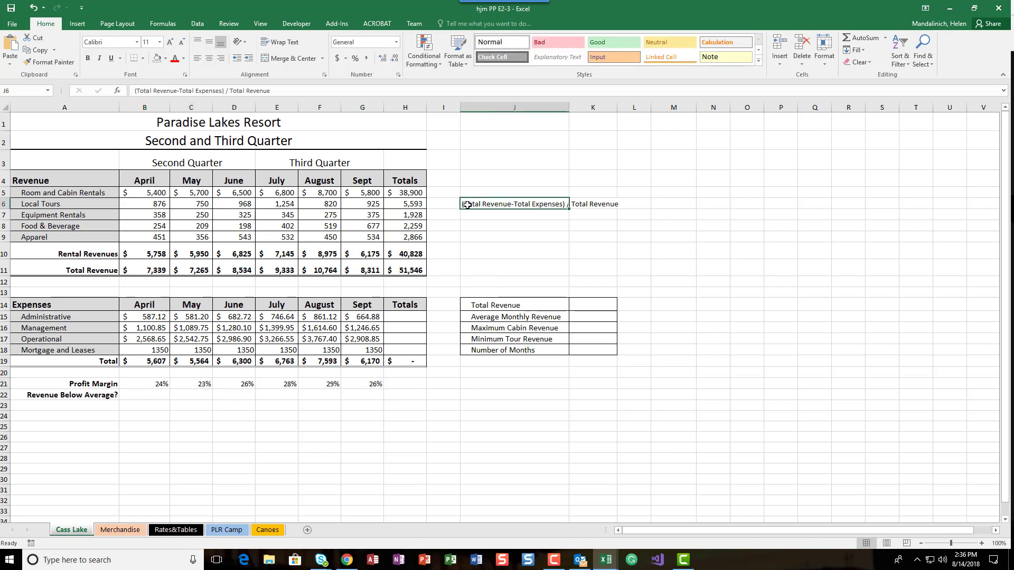
key("Delete")
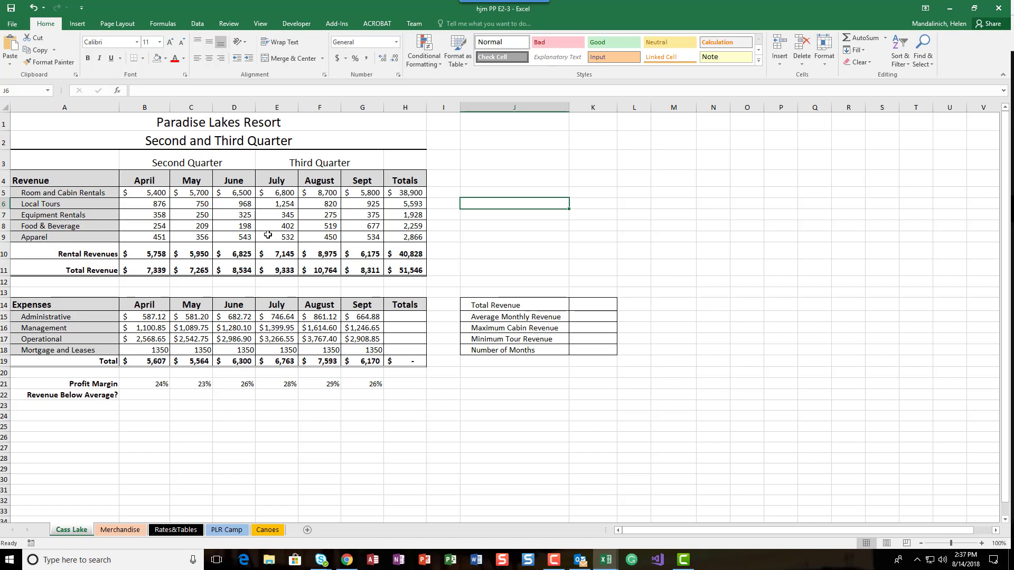
- Total the Administrative expenses B15:G15 in H15 with AutoSum and copy the formula down through Mortgage and Leases in H18
left_click(420, 272)
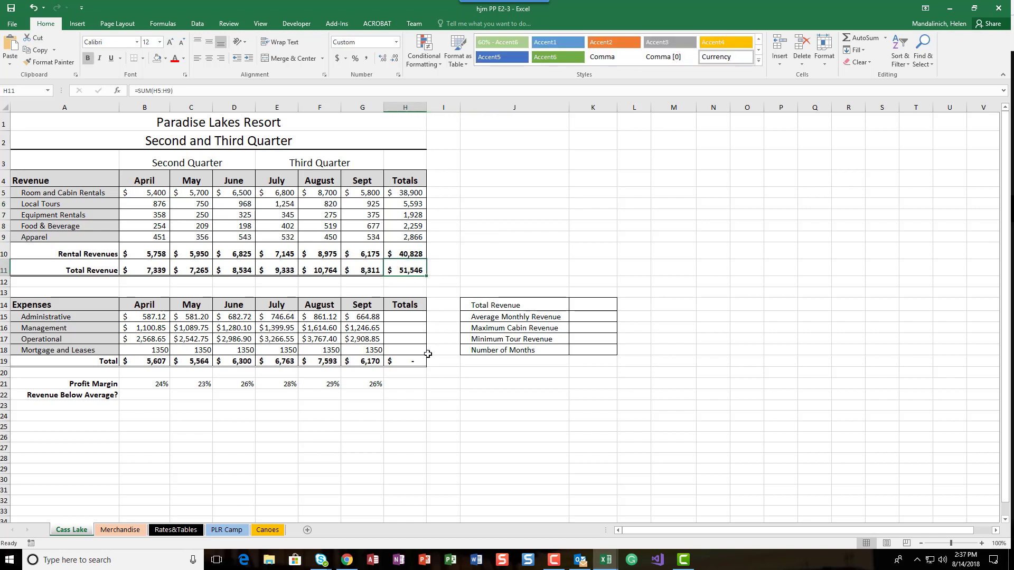
left_click(406, 319)
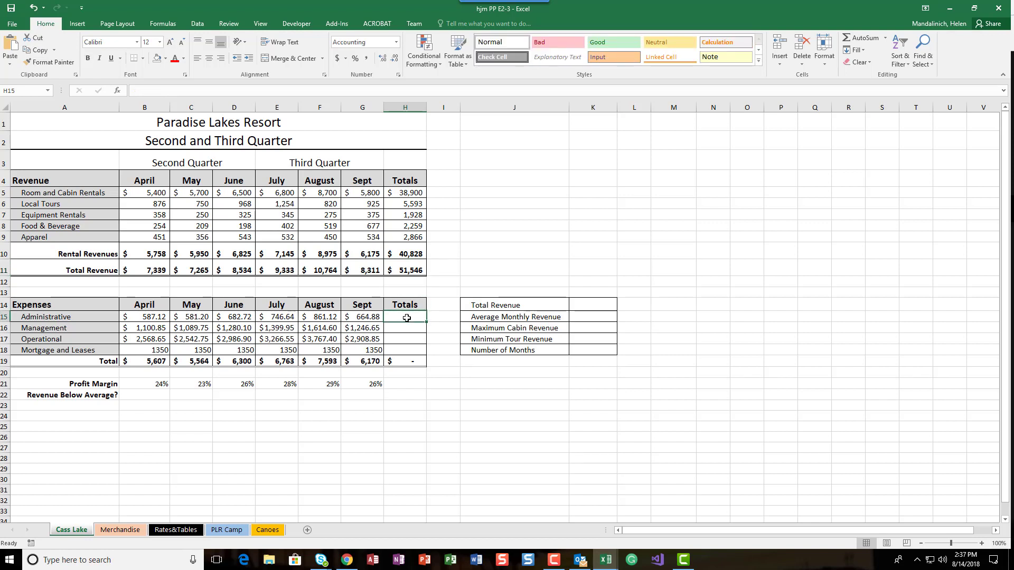
left_click(848, 40)
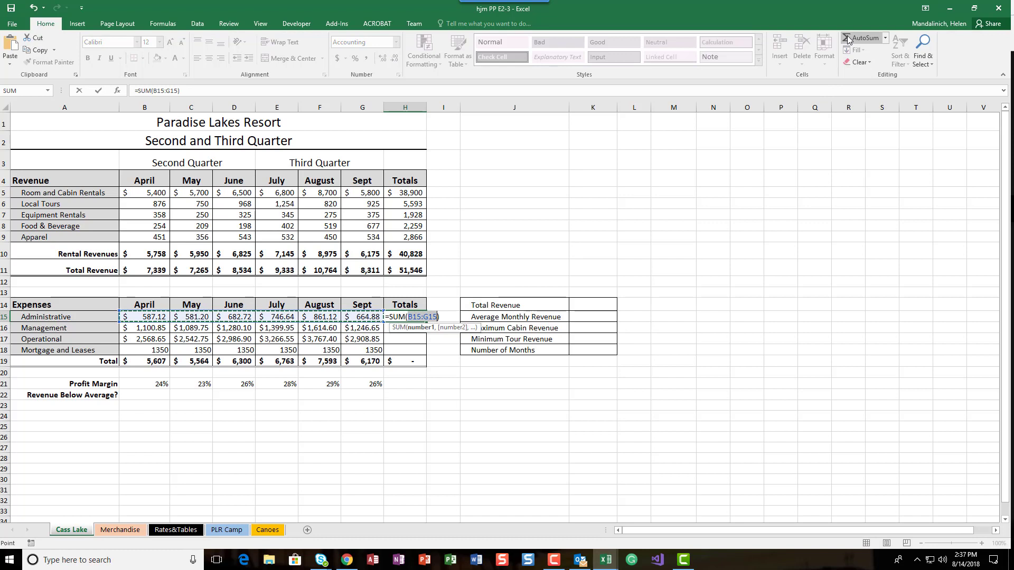
key("Return")
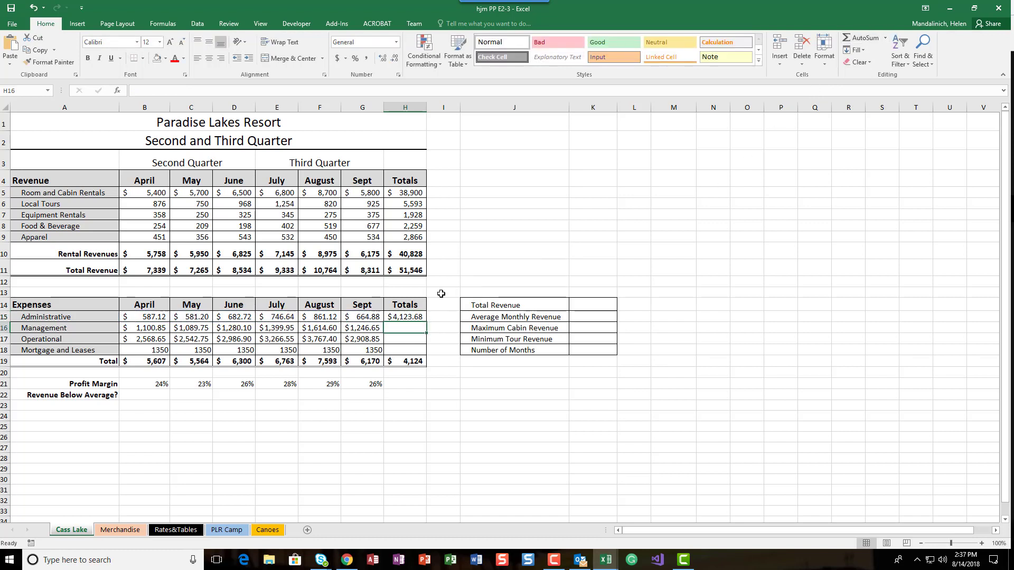
left_click(415, 316)
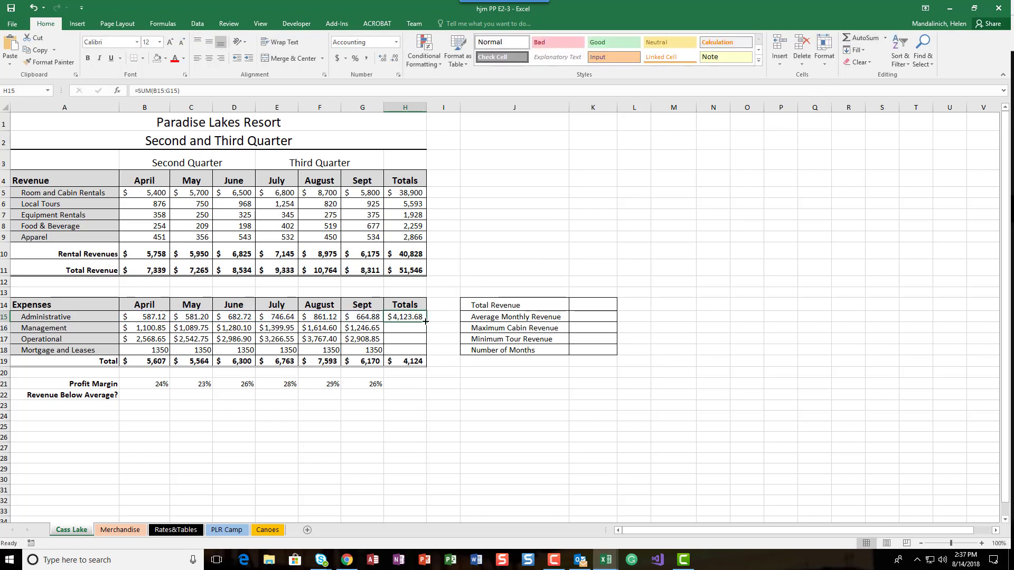
left_click_drag(425, 322, 426, 353)
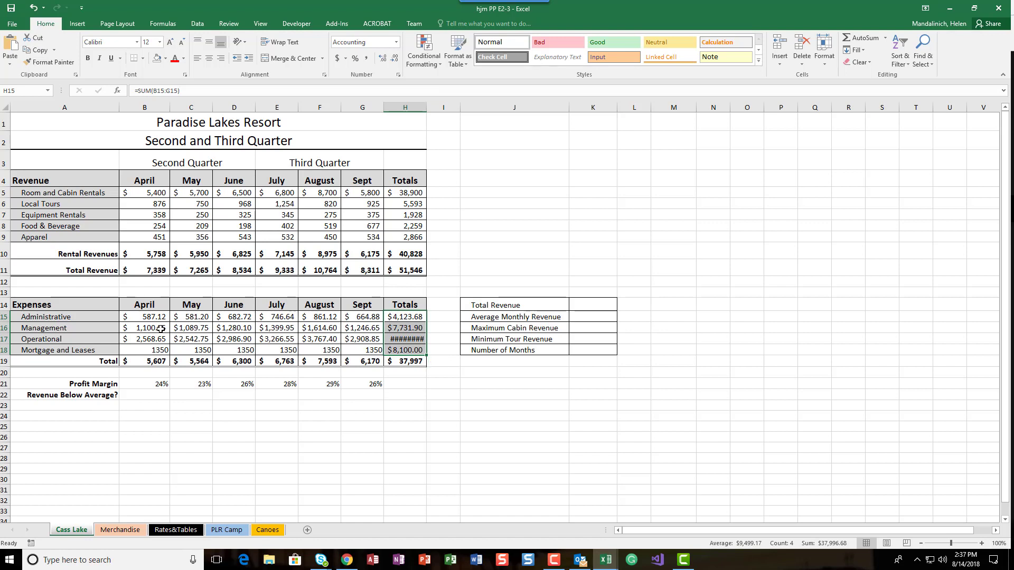
- Review the Administrative row B15:H15, then undo the expense totals entered in H15:H18
left_click_drag(144, 318, 396, 318)
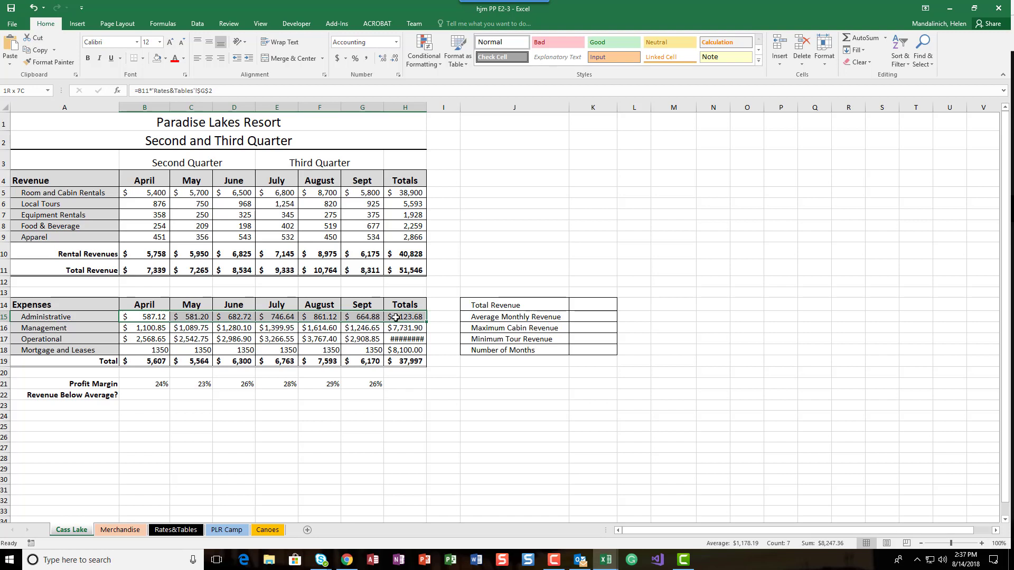
left_click_drag(396, 317, 395, 317)
left_click(405, 317)
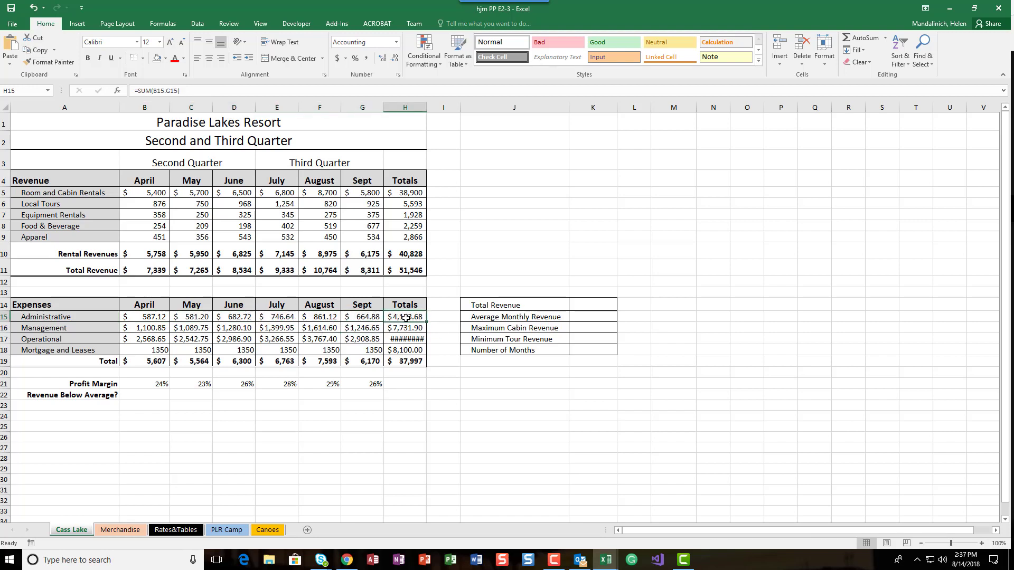
left_click(33, 8)
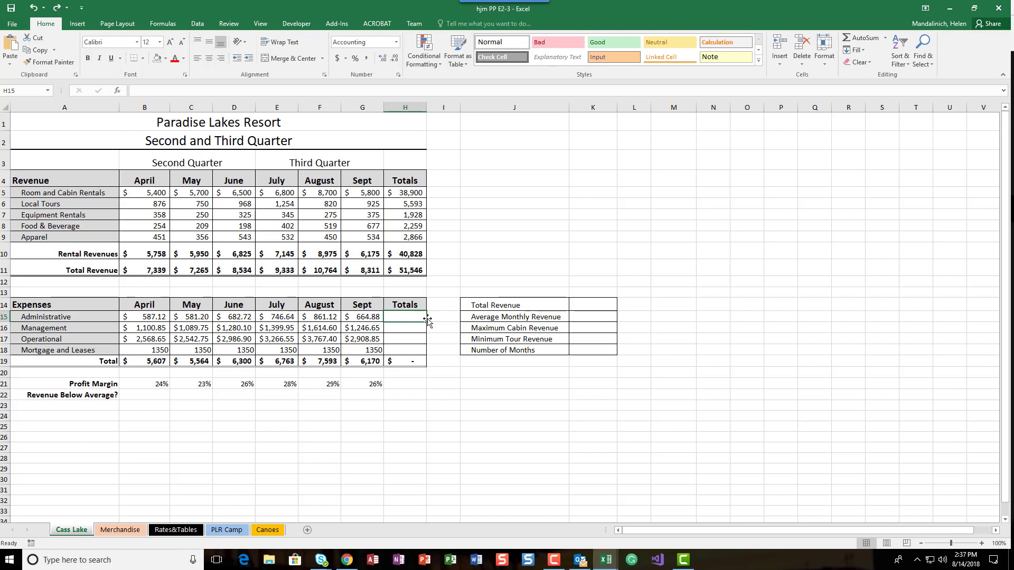
- Sum the Administrative expenses B15:G15 in H15 with AutoSum and fill the formula down to Mortgage and Leases in H18
left_click(852, 40)
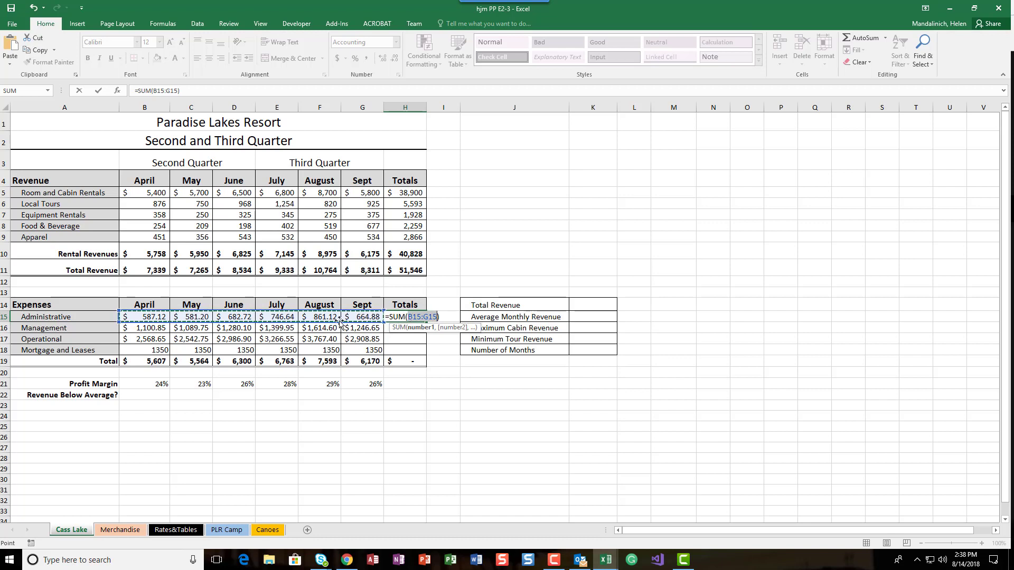
left_click(98, 93)
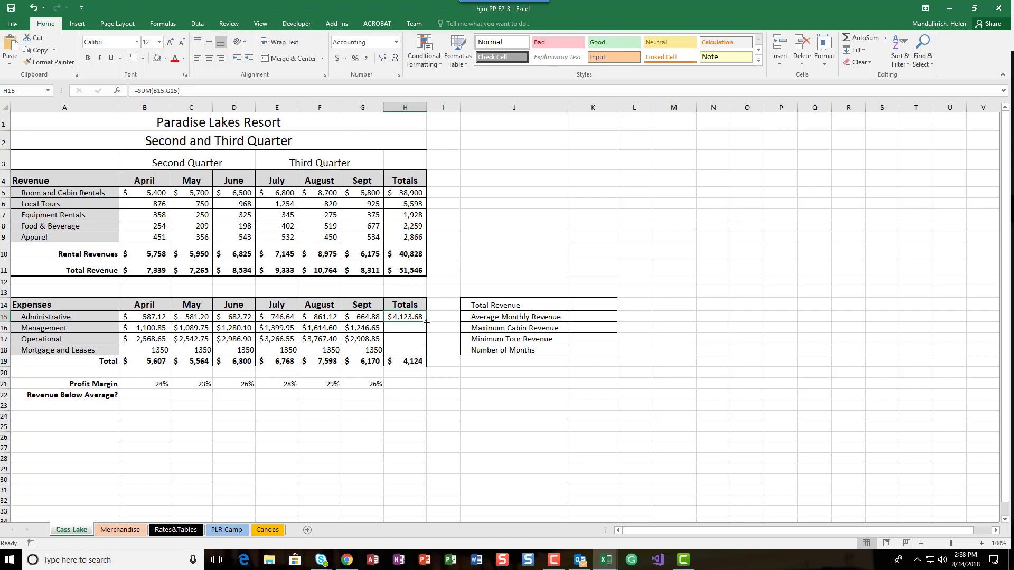
left_click_drag(427, 322, 423, 353)
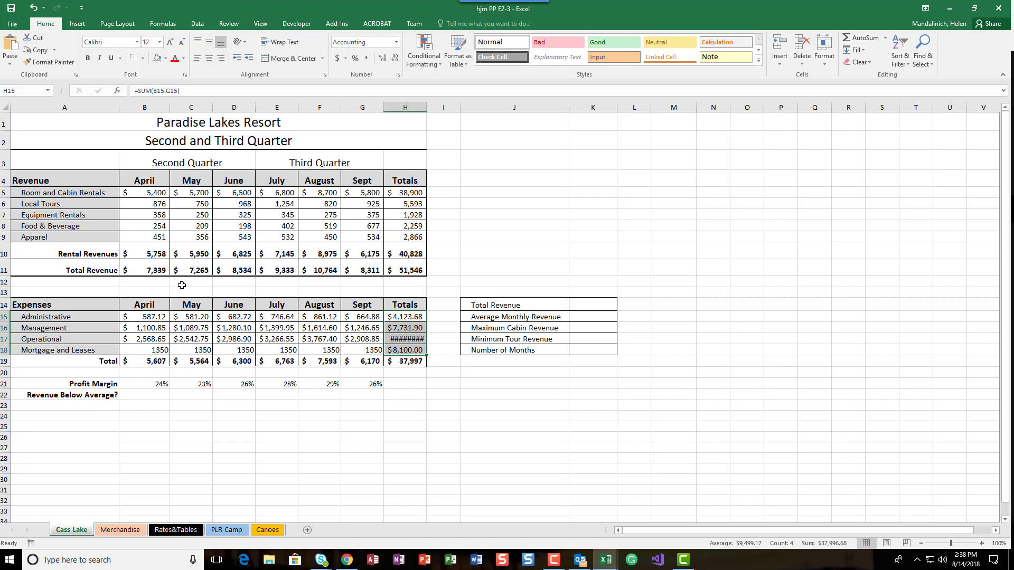
- Format the Administrative amounts in B15:H15 to show no decimal places
left_click_drag(134, 317, 405, 320)
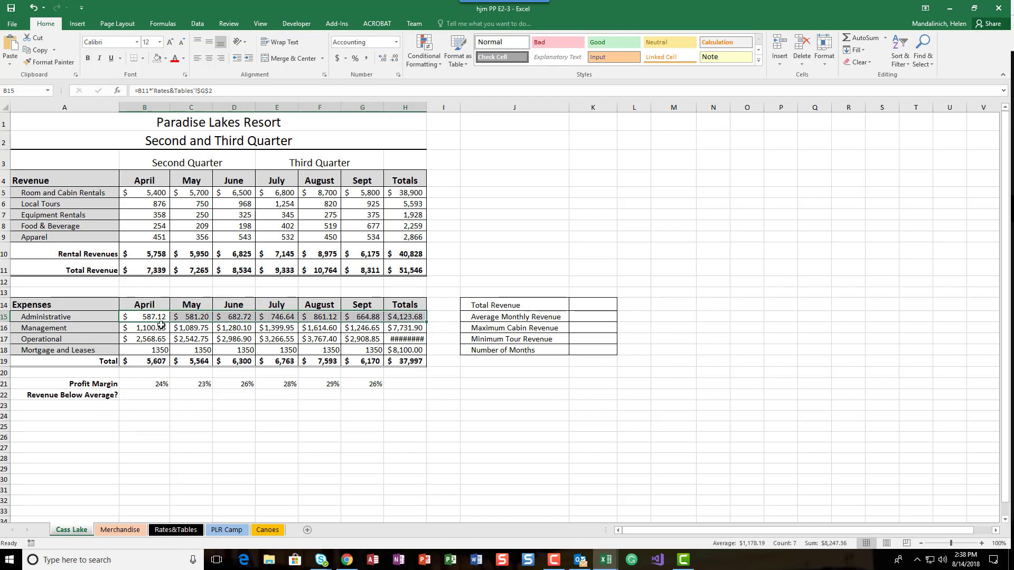
left_click(395, 61)
left_click(395, 61)
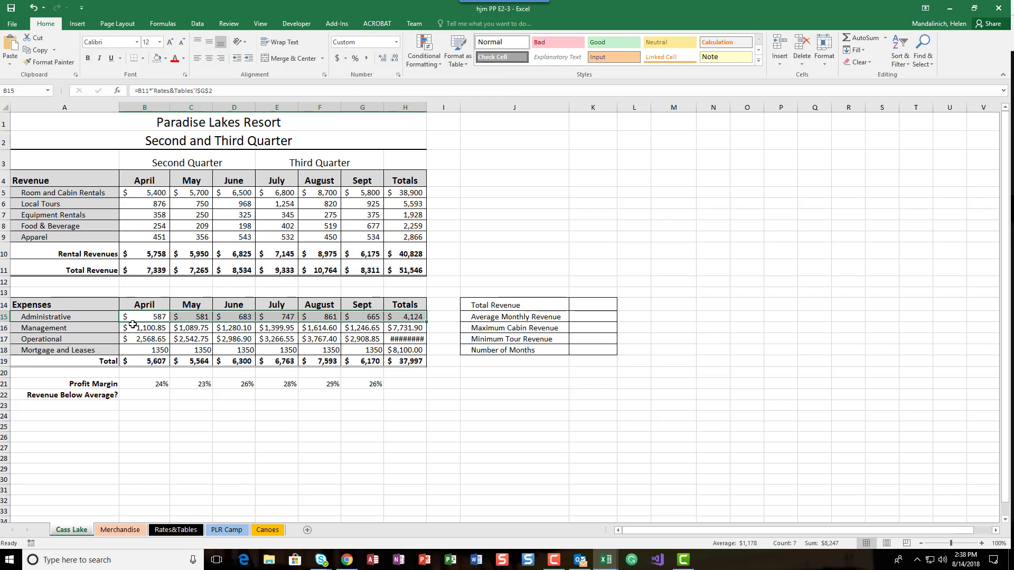
- Apply the comma number style with no decimal places to the Management through Mortgage and Leases amounts in B16:H18
left_click_drag(141, 327, 423, 353)
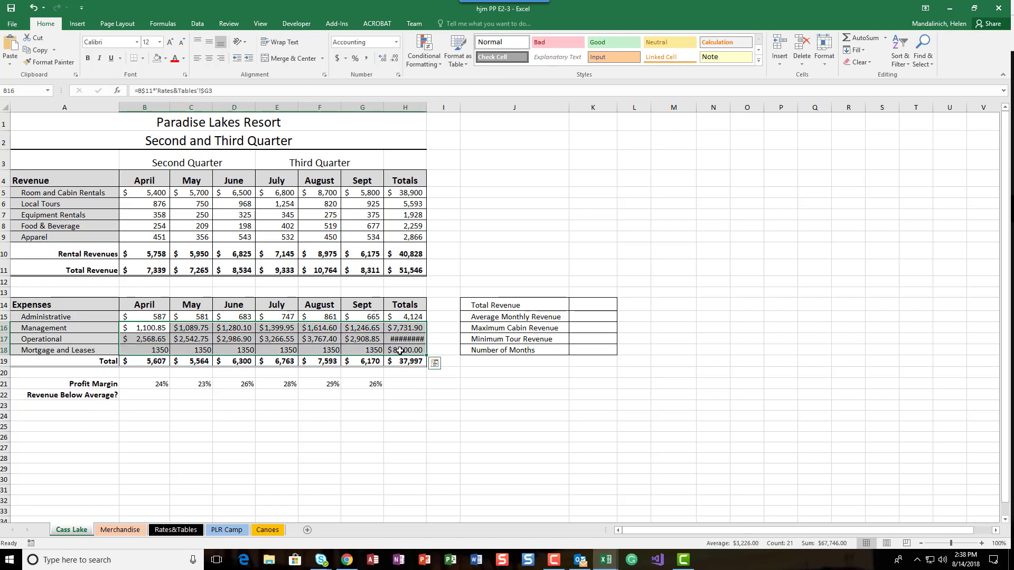
left_click(368, 58)
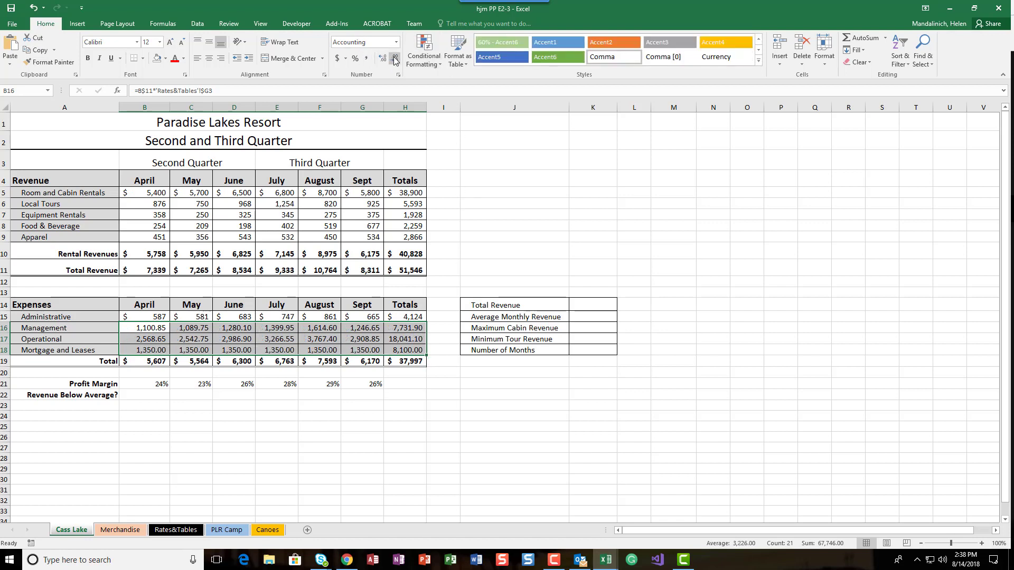
left_click(394, 58)
left_click(395, 58)
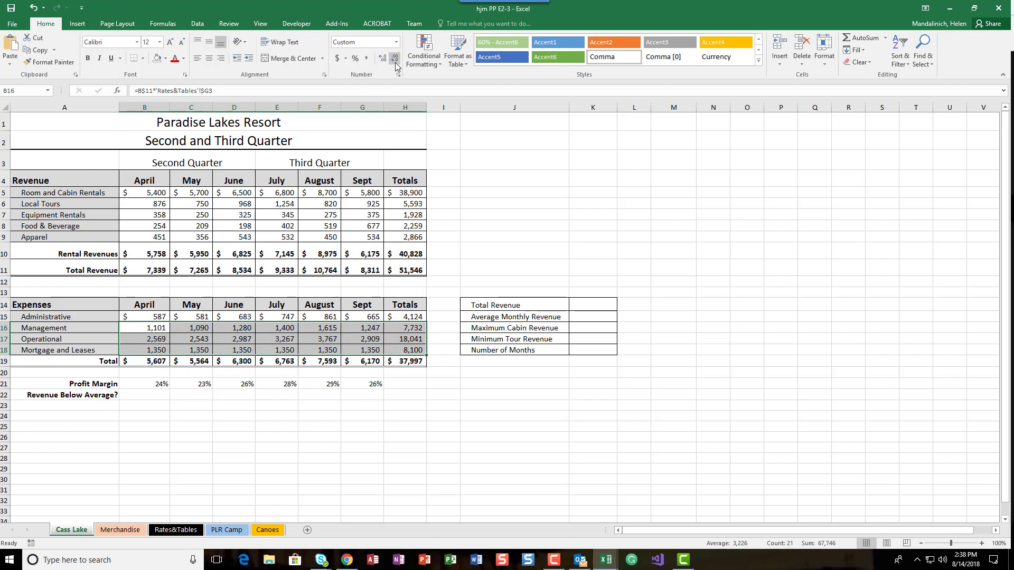
left_click(224, 427)
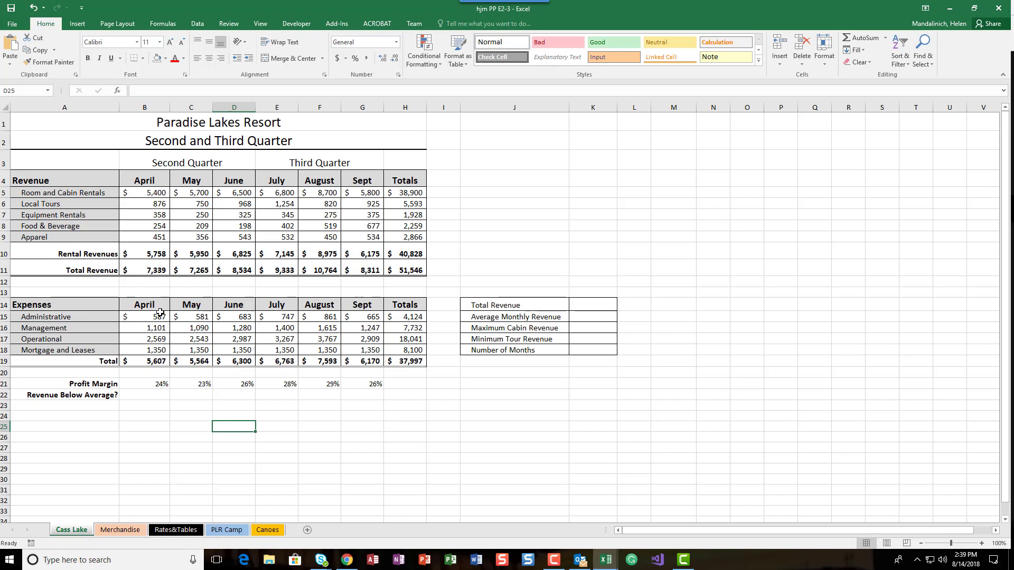
- Assign the name TotalRevenue to the total revenue cell H11
left_click(410, 264)
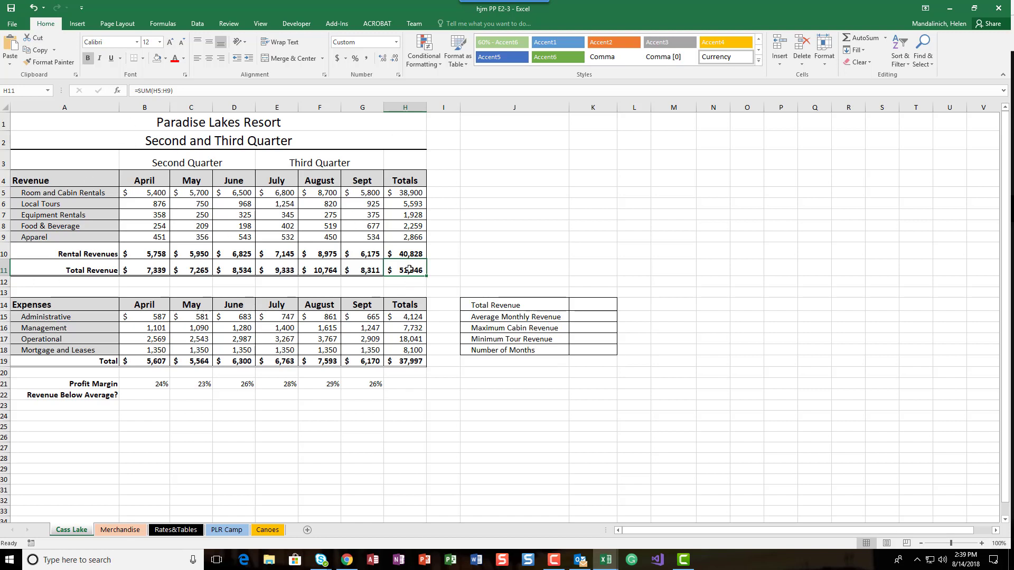
left_click(19, 90)
type("Total_Revenue")
key("Return")
- Define the workbook-scoped name Monthly_Rev for the April through September total revenue cells B11:G11
left_click(136, 267)
left_click_drag(136, 267, 354, 270)
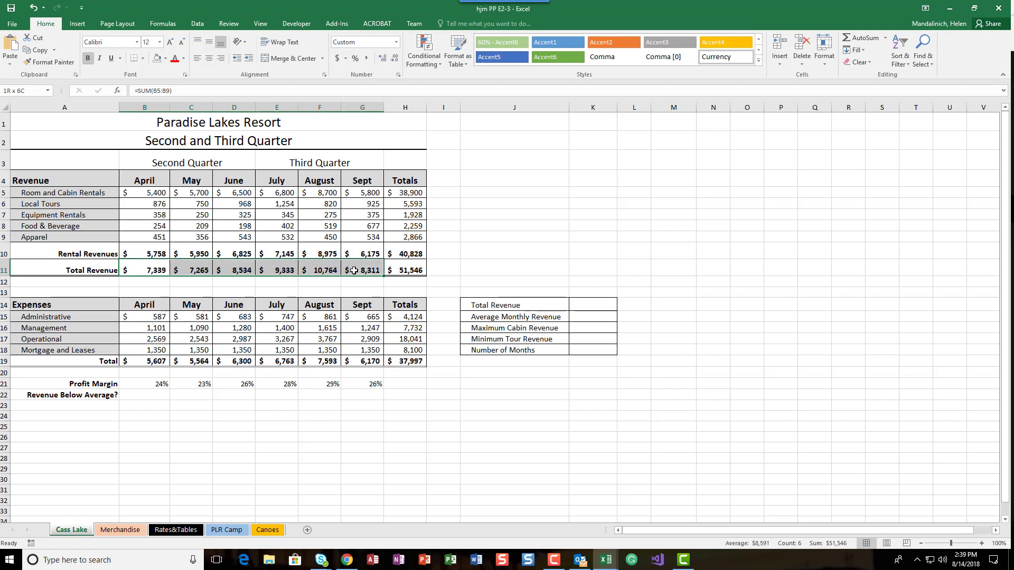
left_click_drag(354, 271, 353, 270)
left_click(169, 25)
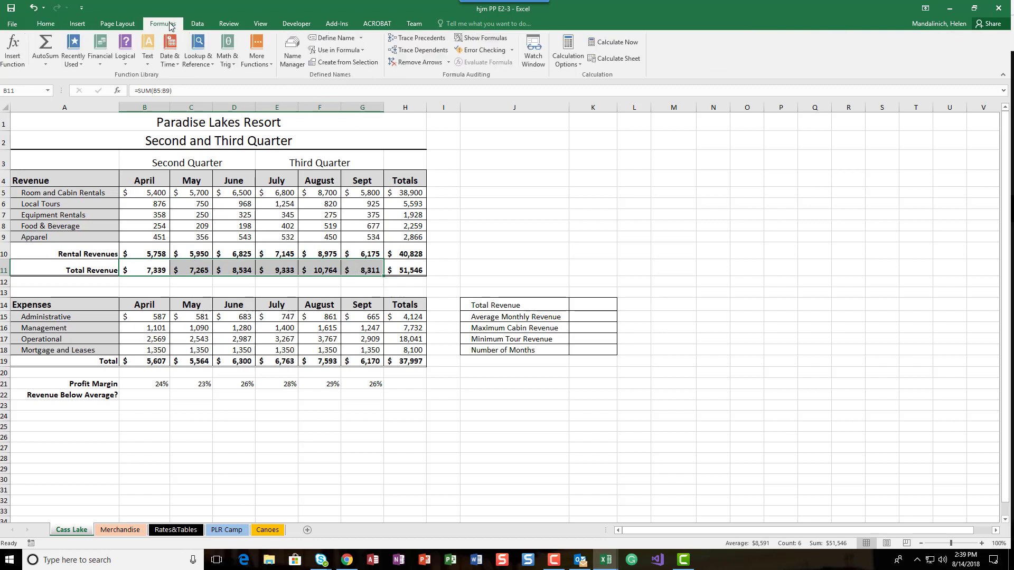
left_click(333, 39)
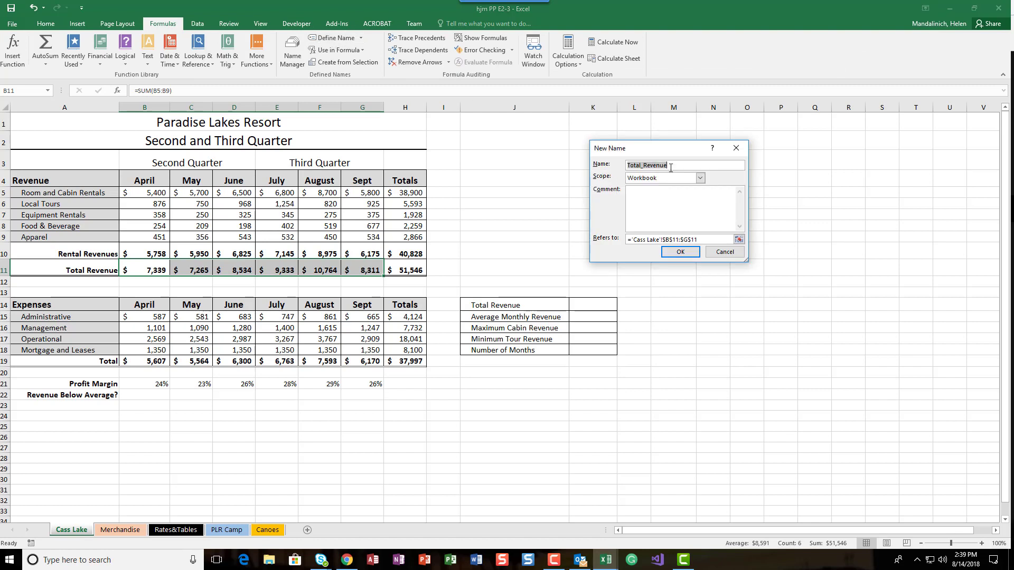
type("Mon")
type("thy")
type("ly")
type("_Re")
left_click(650, 165)
key("Delete")
type("_")
left_click(686, 254)
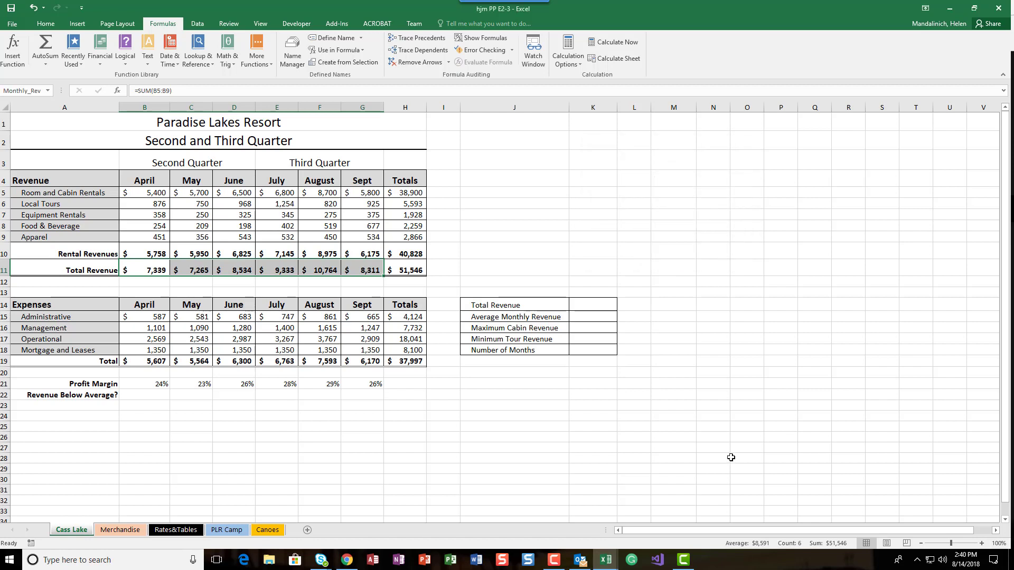
- Go to the named ranges TotalRevenue and Monthly_Rev in turn to check which cells each refers to, ending on TotalRevenue
left_click(48, 91)
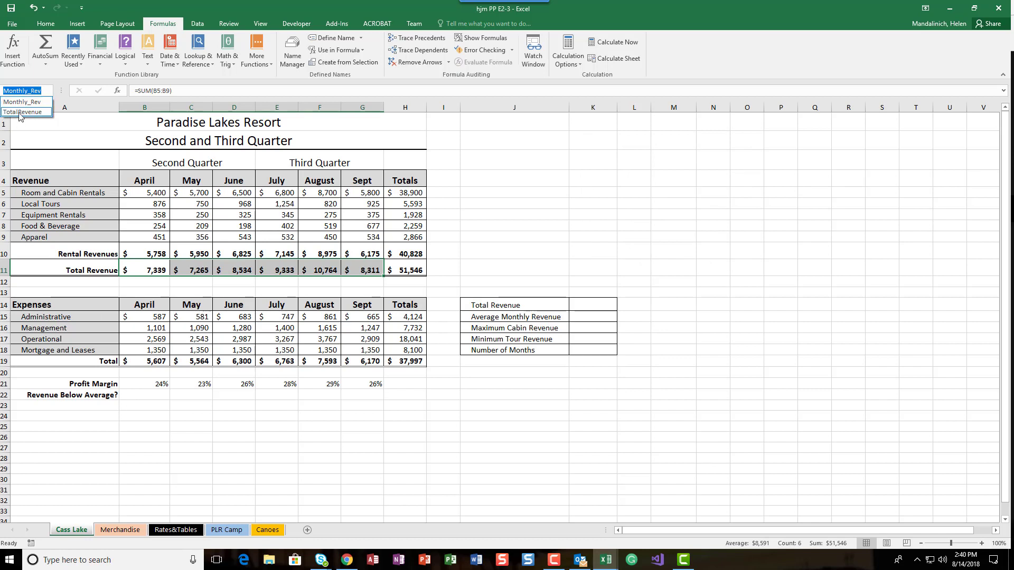
left_click(20, 112)
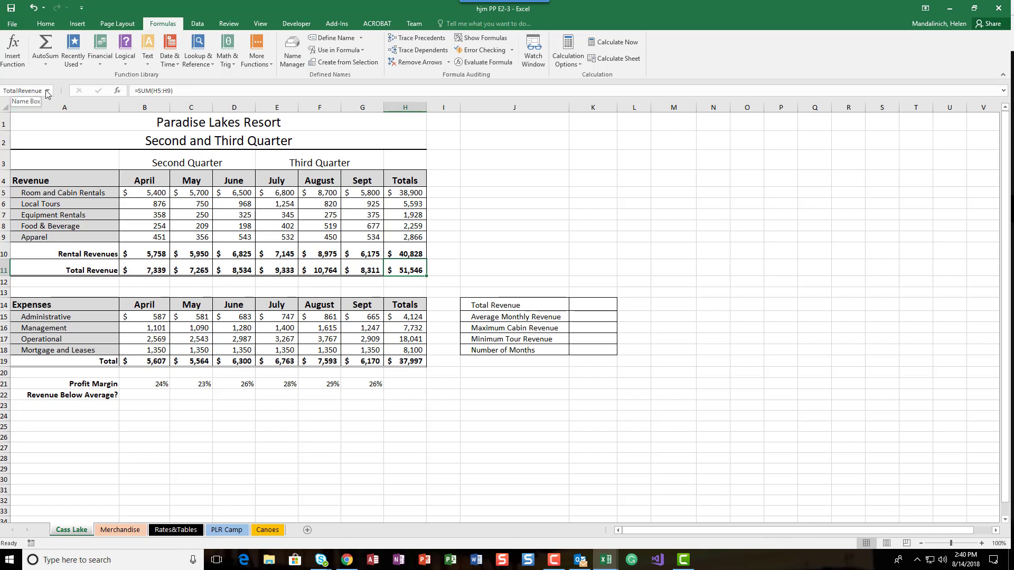
left_click(47, 91)
left_click(26, 106)
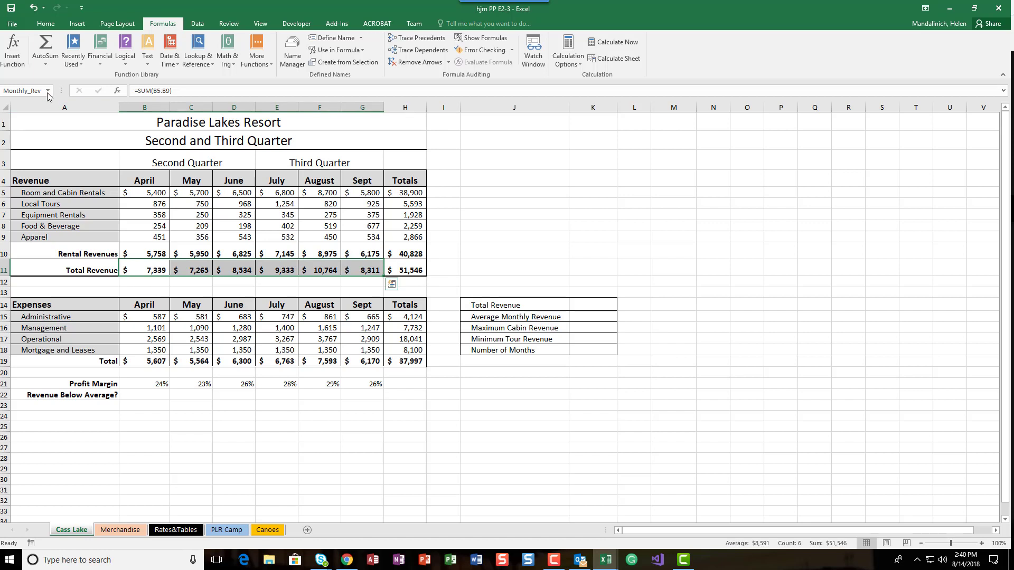
left_click(47, 90)
left_click(20, 111)
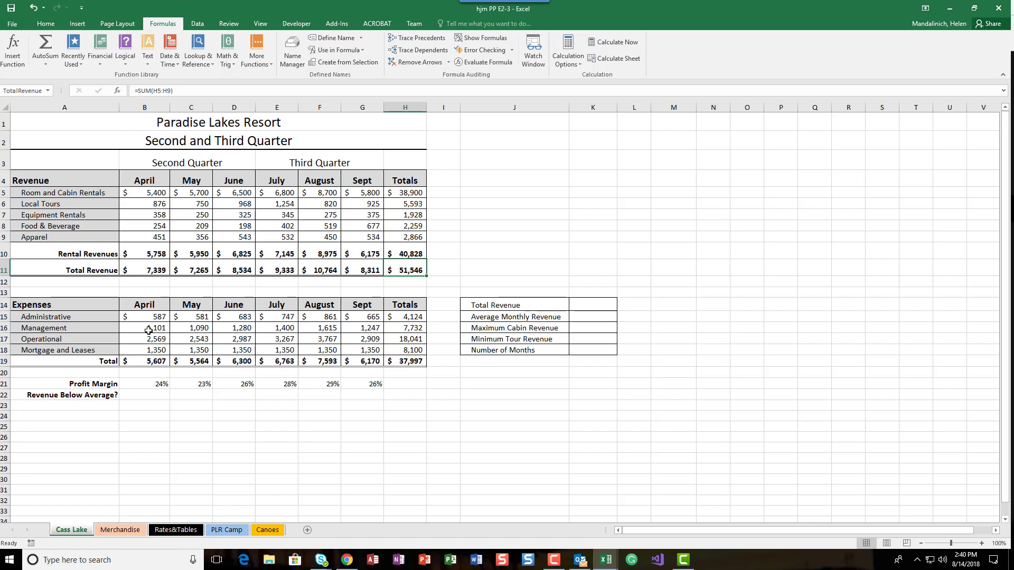
- Select the monthly Management through Mortgage and Leases amounts in B16:G18 and check their number formatting
left_click_drag(149, 330, 347, 349)
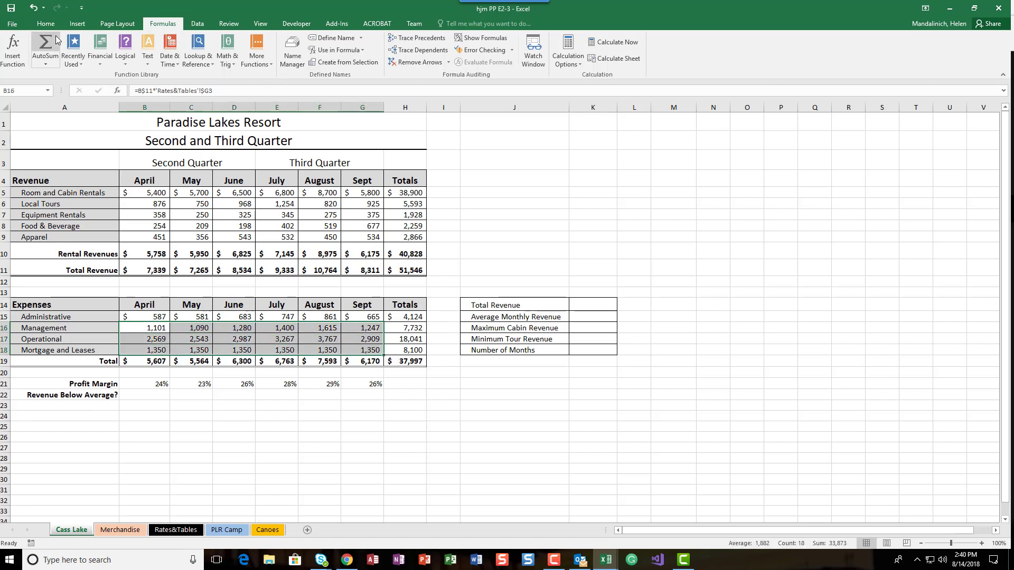
left_click(45, 24)
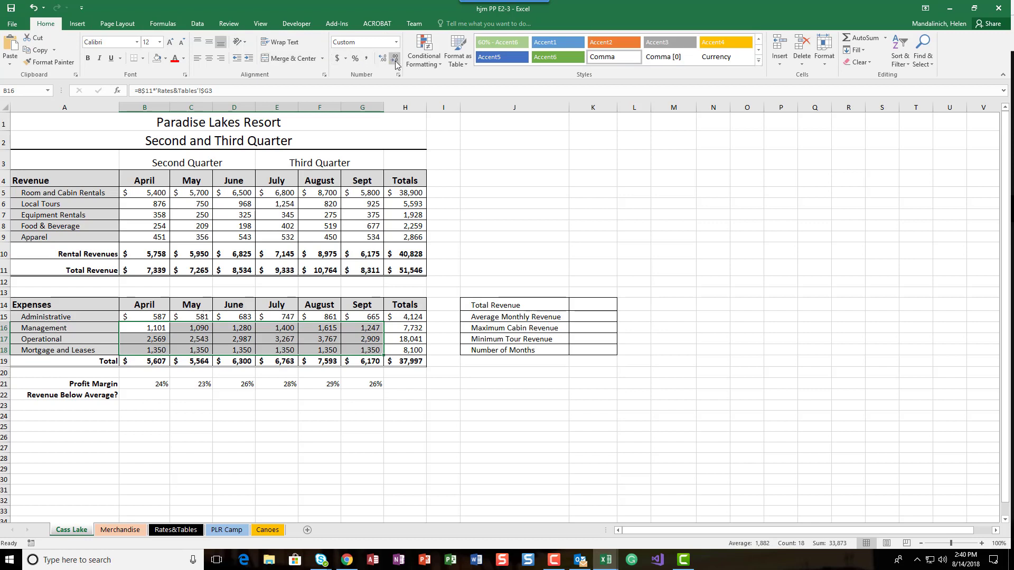